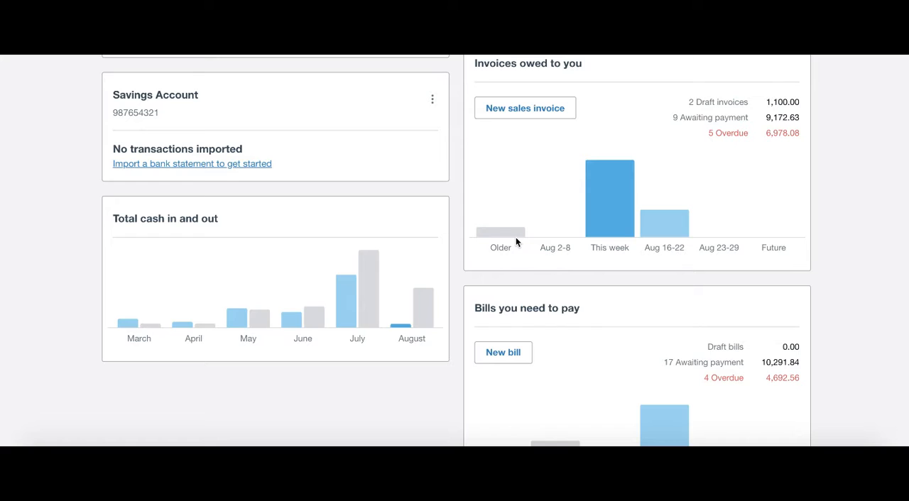
Step: Open the bank reconciliation of the Checking Account from the dashboard
scroll(516, 242, "down", 2)
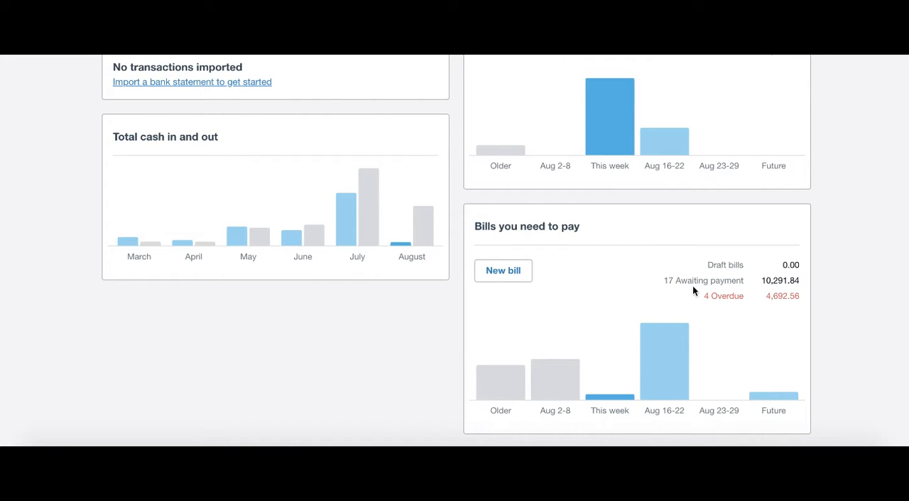
scroll(692, 286, "up", 5)
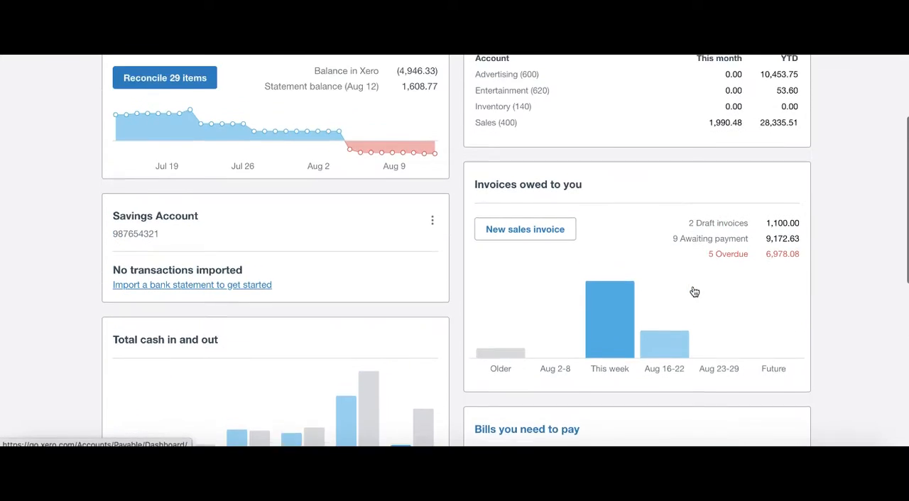
scroll(692, 285, "up", 2)
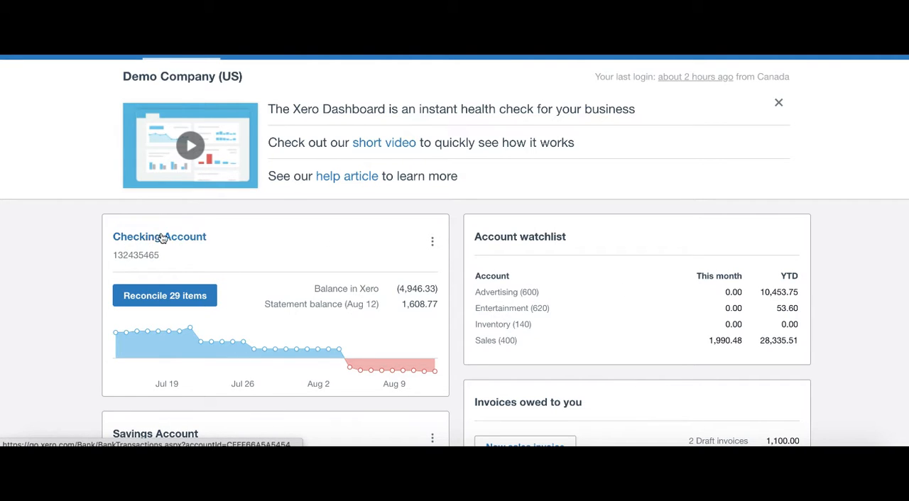
scroll(139, 235, "down", 1)
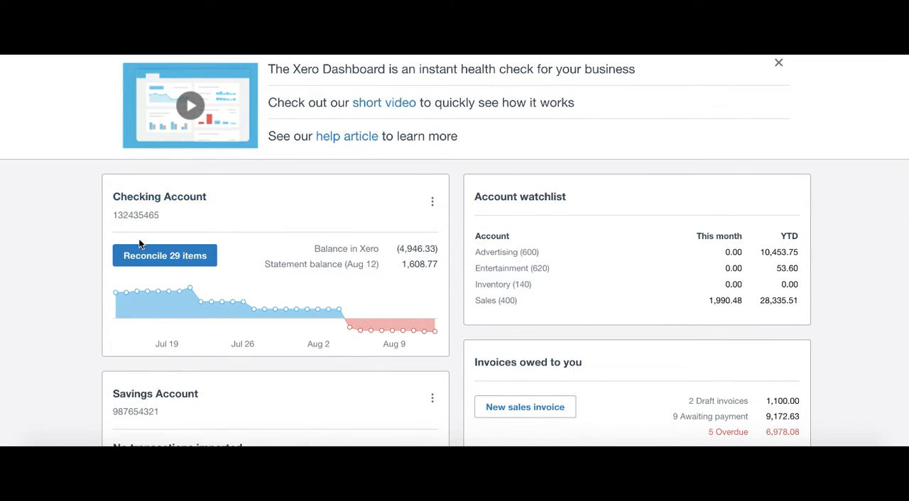
scroll(140, 243, "down", 3)
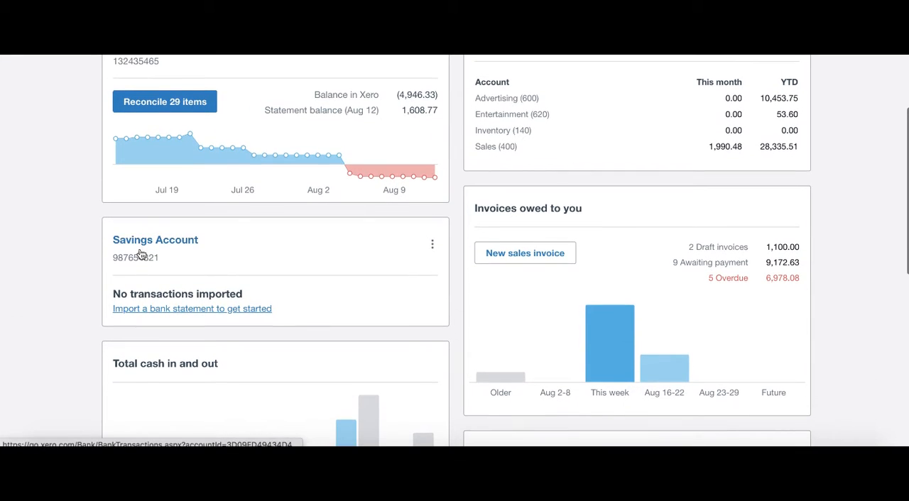
scroll(139, 253, "up", 2)
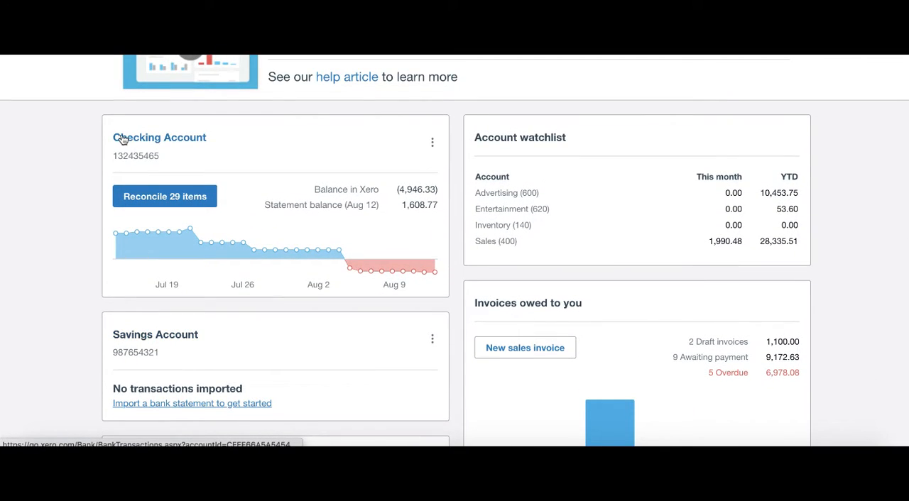
left_click(196, 204)
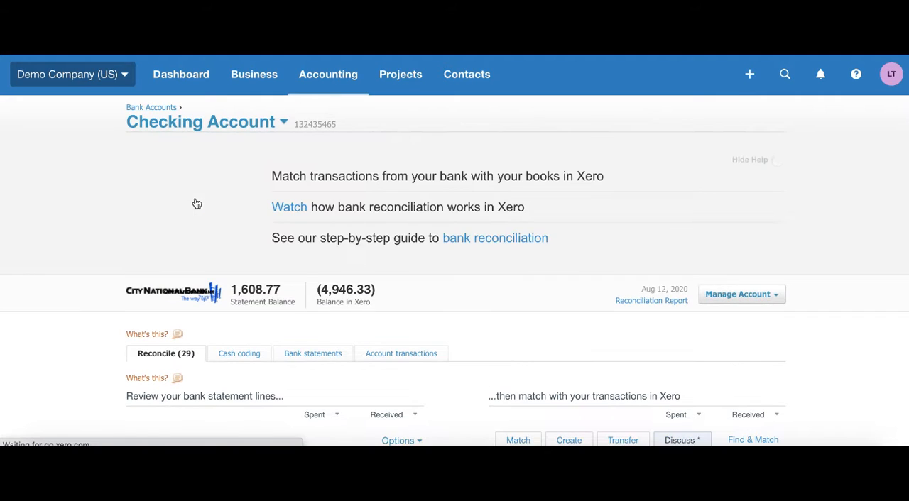
Step: Reconcile the Check 1236 statement line with the suggested Truxton Property Management payment of 1,181.25
scroll(417, 304, "down", 3)
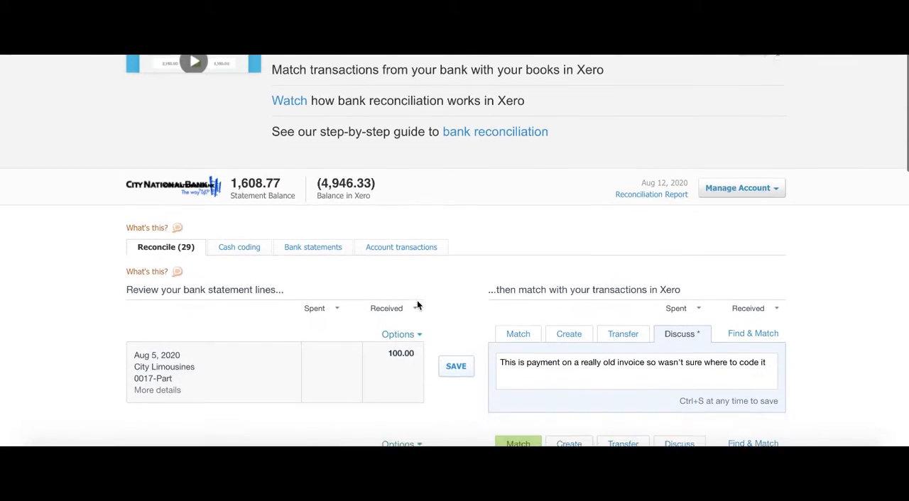
scroll(274, 261, "down", 3)
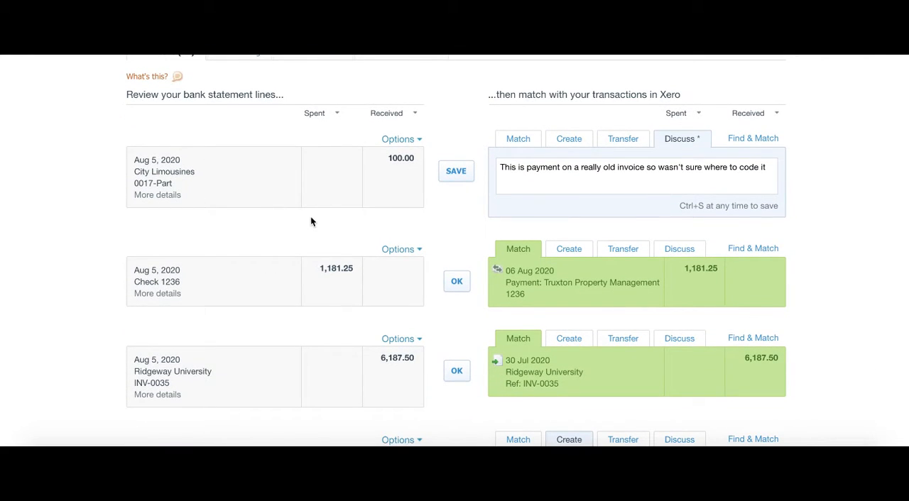
scroll(289, 257, "up", 1)
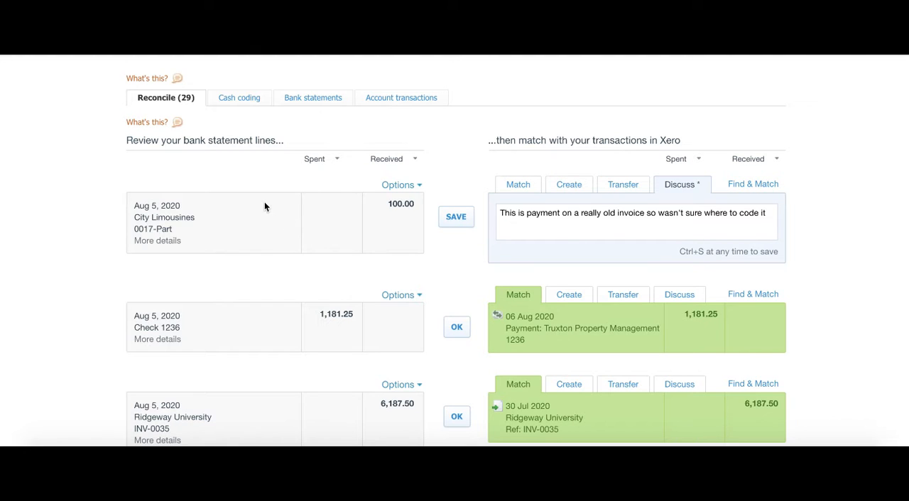
scroll(260, 213, "down", 1)
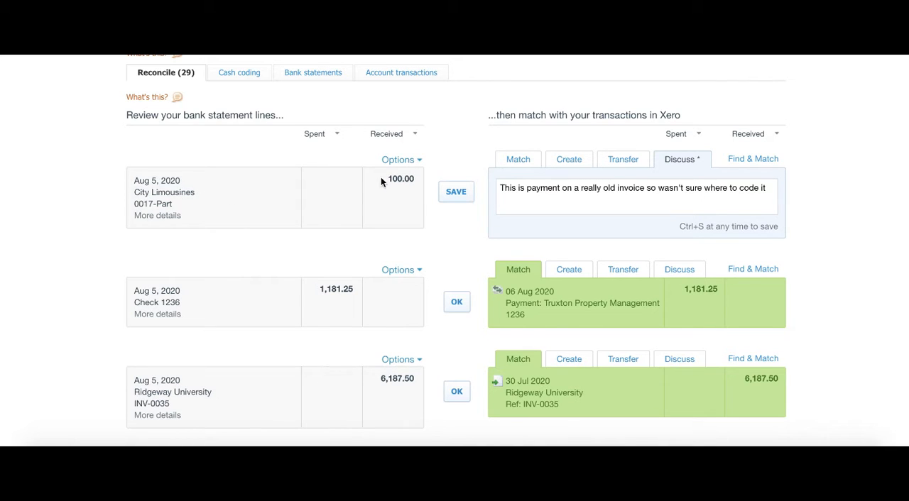
scroll(327, 270, "down", 1)
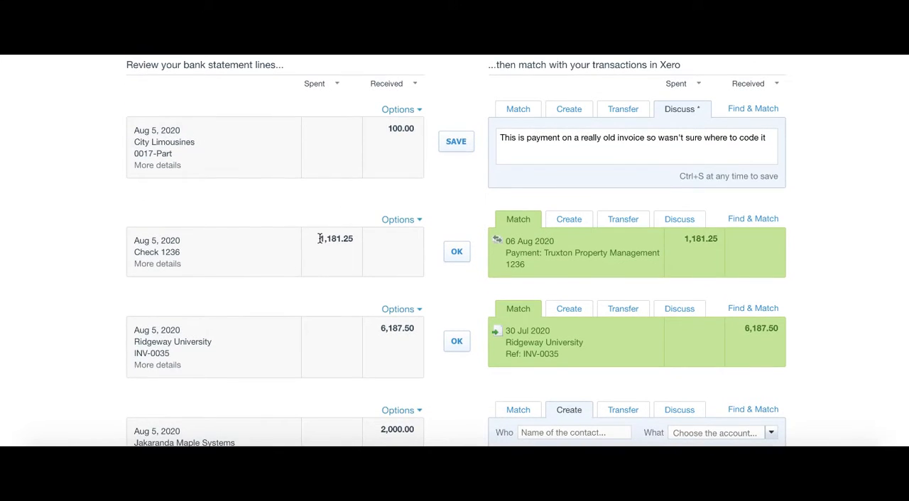
left_click_drag(318, 239, 357, 243)
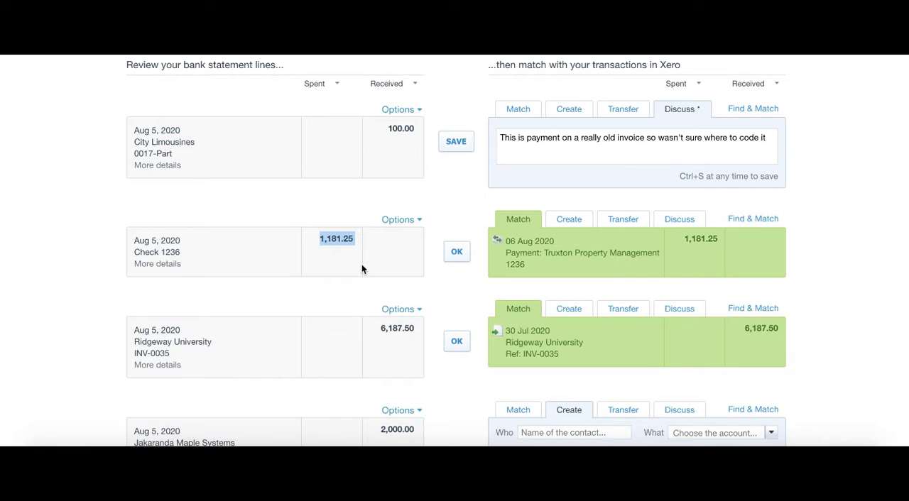
left_click(372, 193)
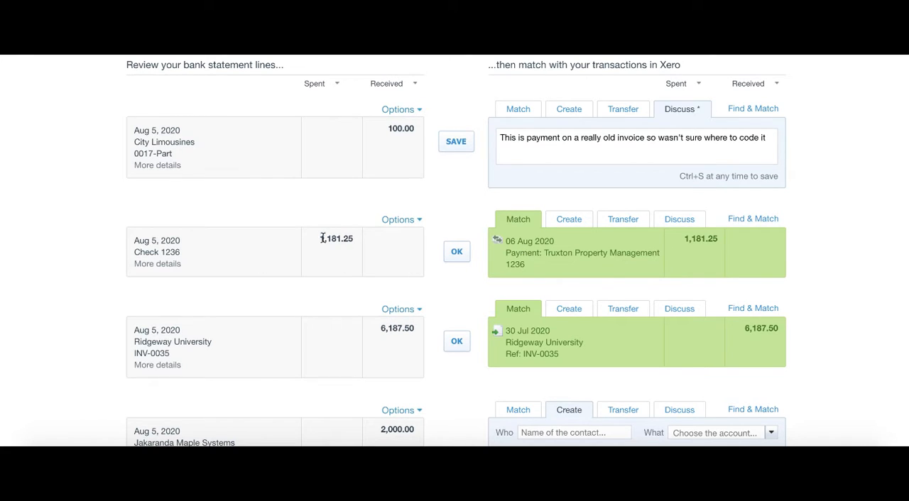
left_click_drag(322, 239, 365, 236)
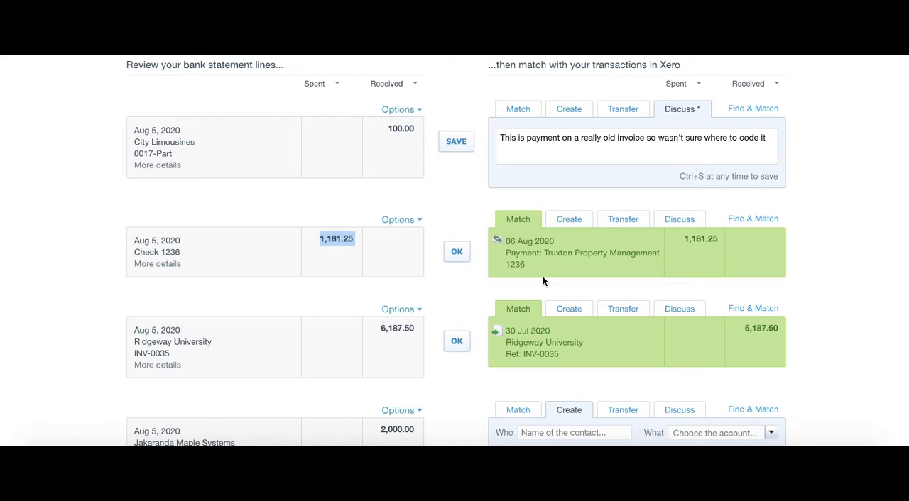
left_click(436, 274)
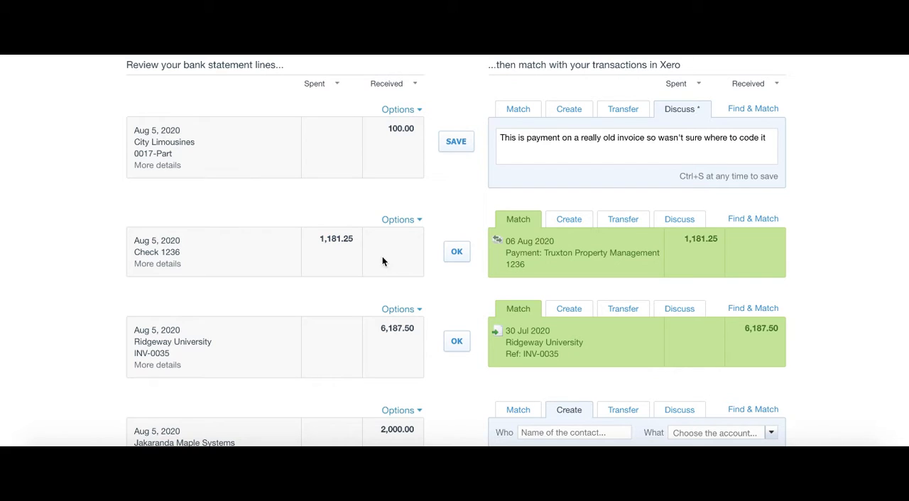
left_click(455, 253)
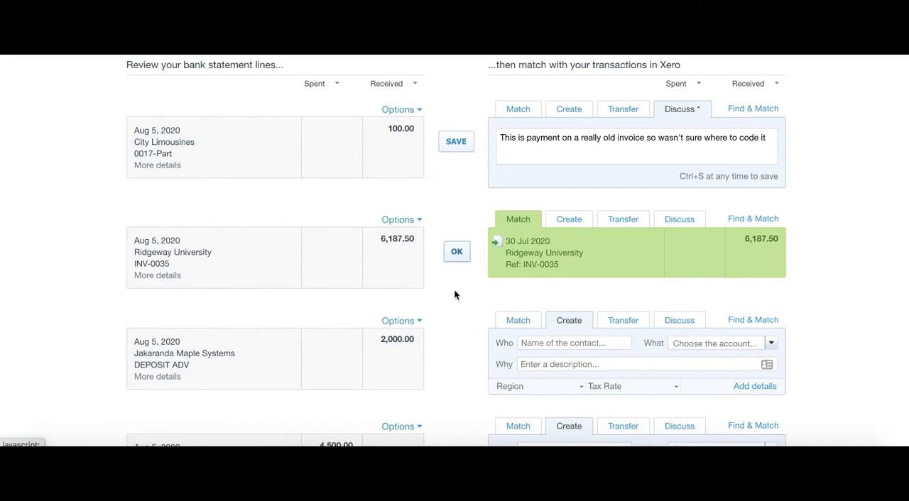
Step: Reconcile the Ridgeway University statement line of 6,187.50 with the suggested invoice INV-0035
left_click_drag(237, 253, 134, 253)
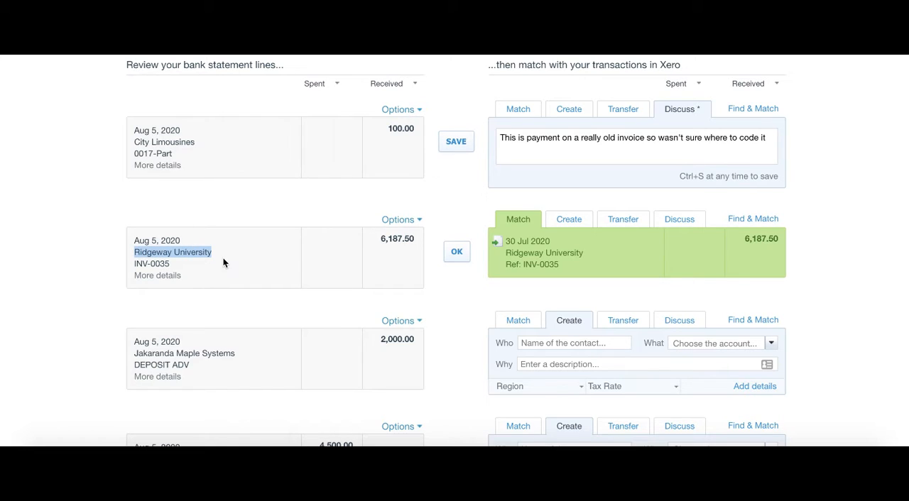
left_click_drag(377, 245, 416, 242)
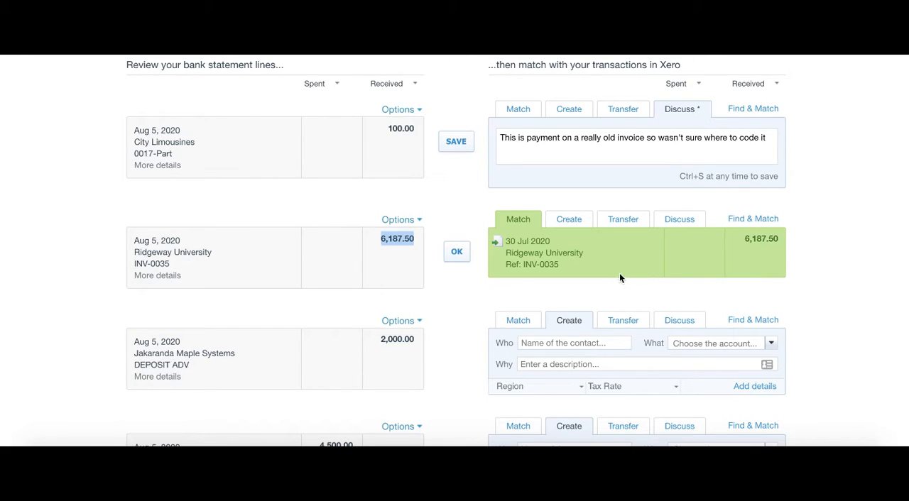
left_click(457, 253)
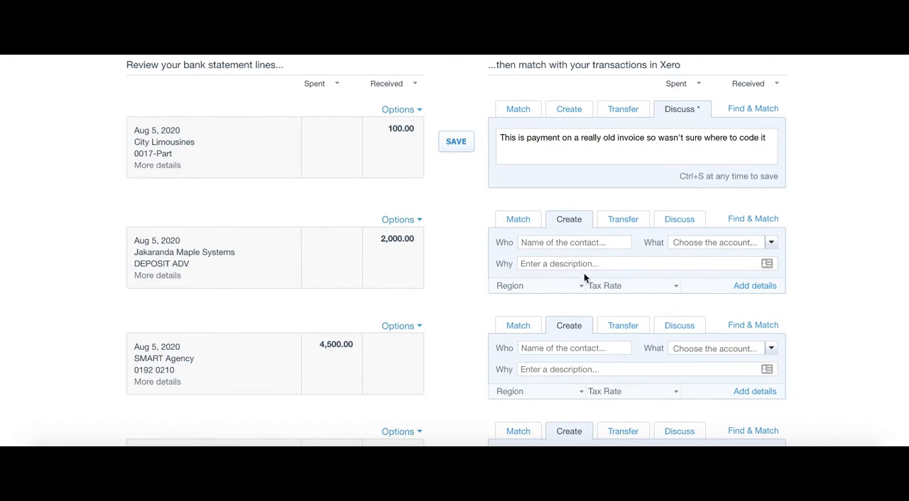
Step: Set the existing contact Jakaranda Maple Systems as the payer of the DEPOSIT ADV statement line
left_click(546, 245)
left_click_drag(237, 253, 135, 255)
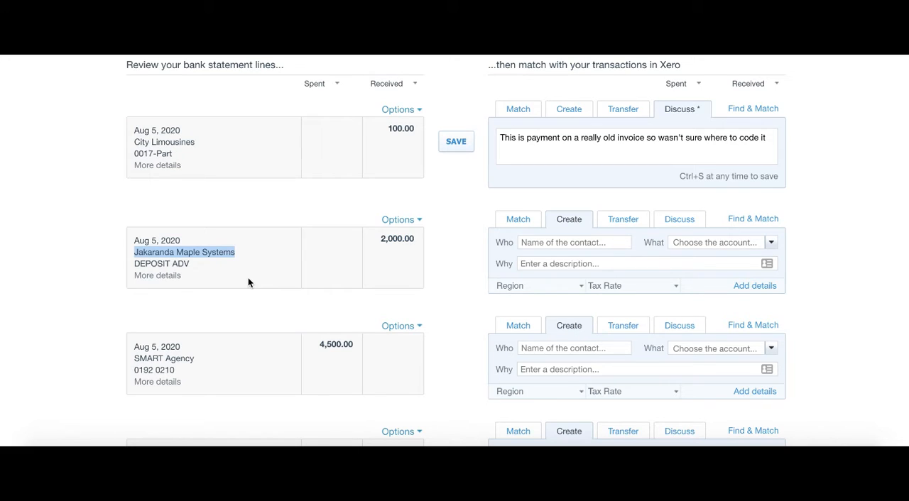
left_click(326, 277)
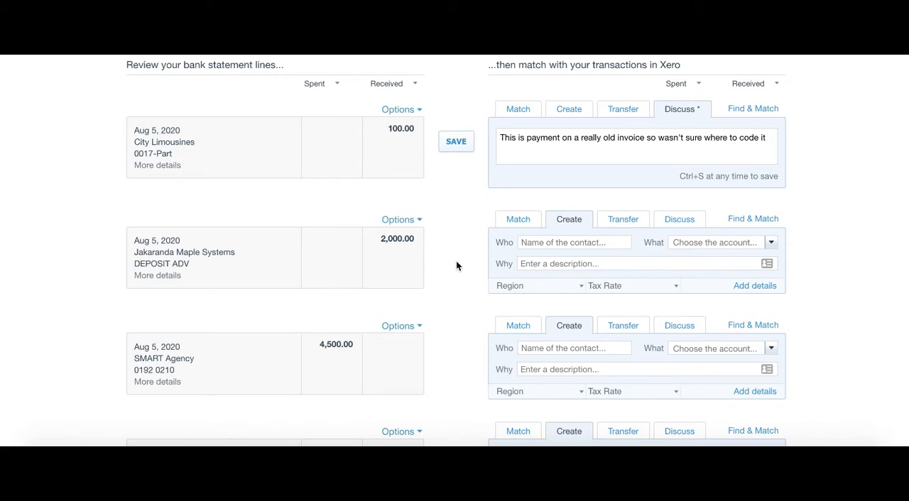
left_click(564, 240)
type("jak")
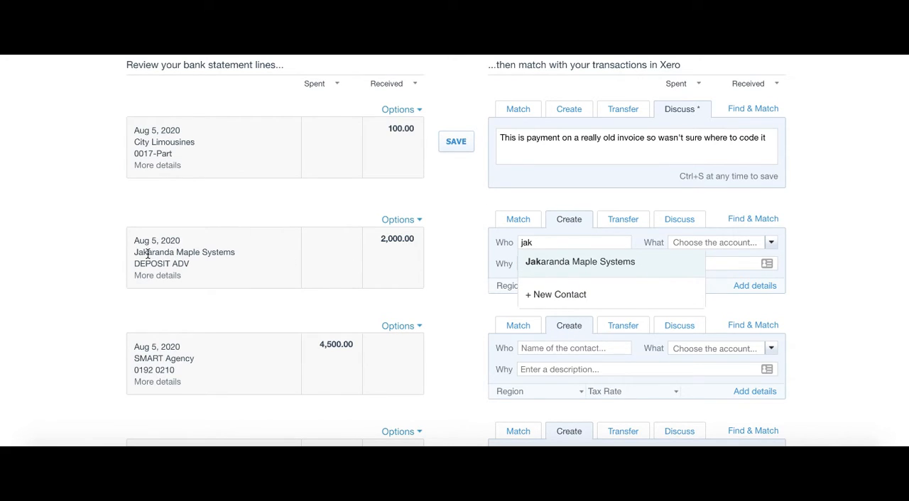
left_click_drag(240, 253, 135, 257)
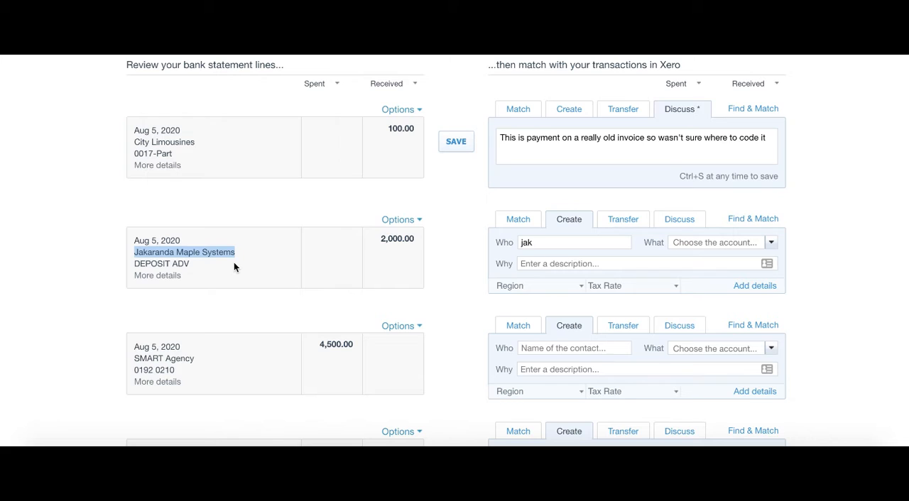
left_click(534, 243)
type("jakan")
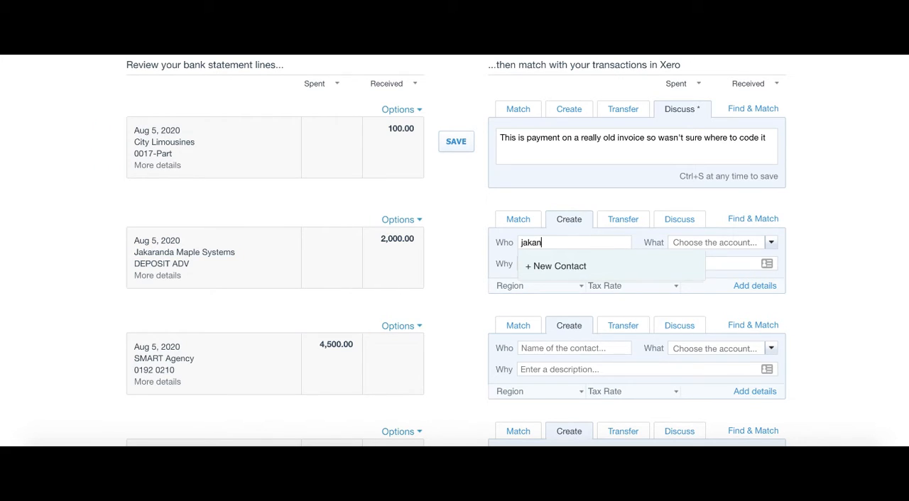
key("BackSpace")
key("BackSpace")
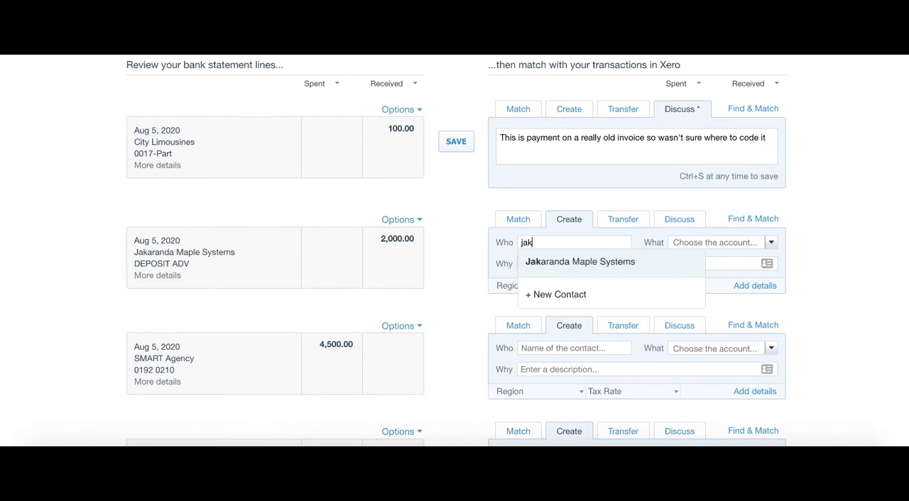
left_click(554, 260)
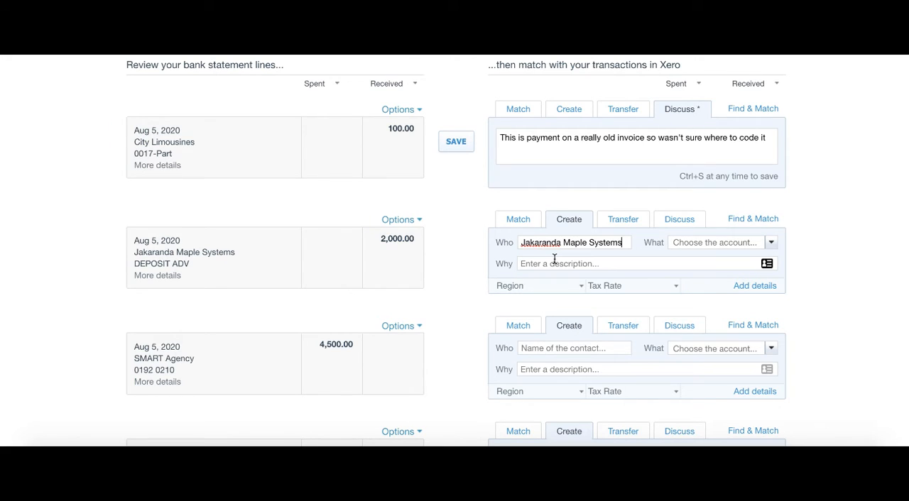
Step: Look through the account choices for the Jakaranda Maple Systems deposit and search them for "security", clearing the search text again
left_click(706, 243)
left_click(771, 243)
scroll(746, 295, "down", 5)
scroll(747, 294, "down", 5)
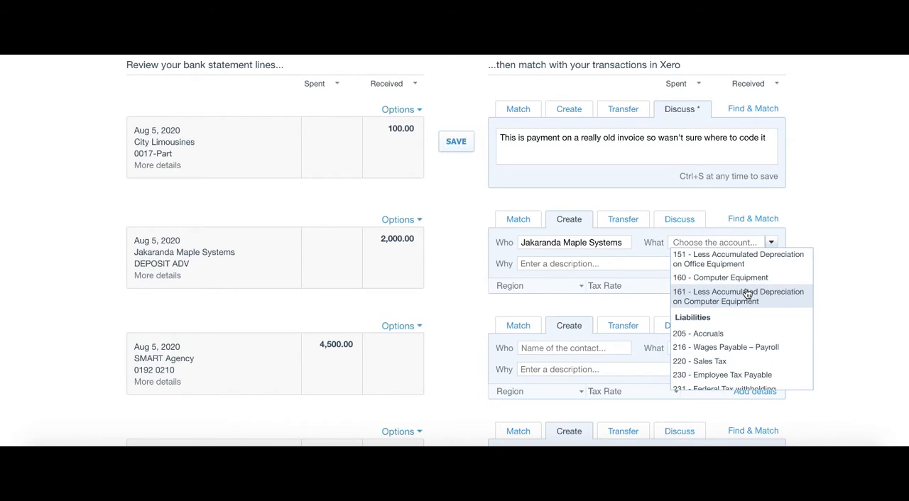
scroll(747, 293, "up", 2)
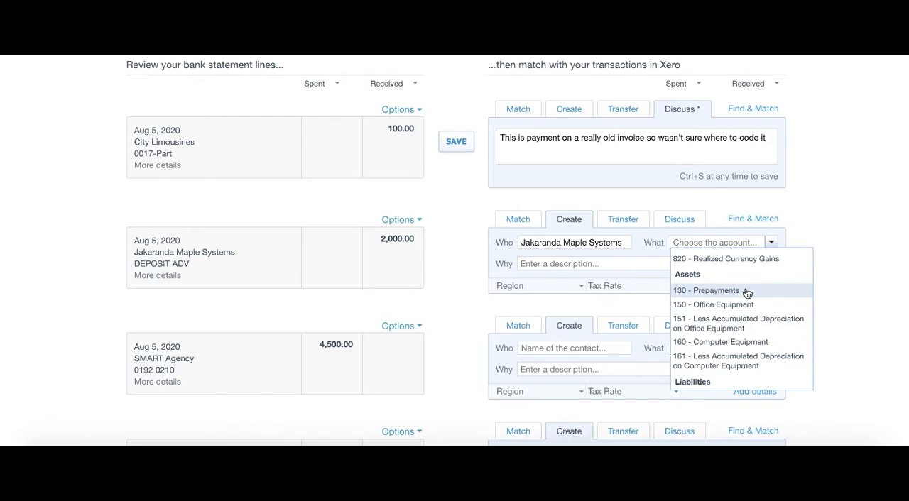
scroll(747, 294, "up", 3)
type("se")
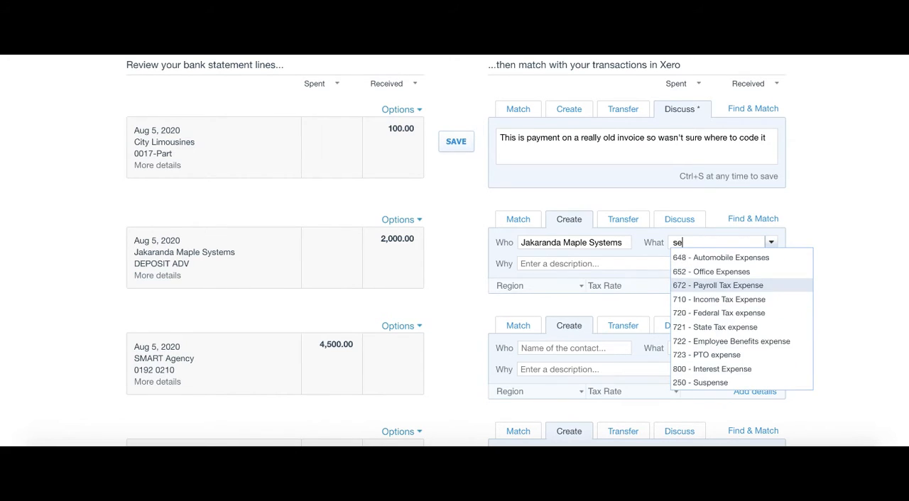
type("curity")
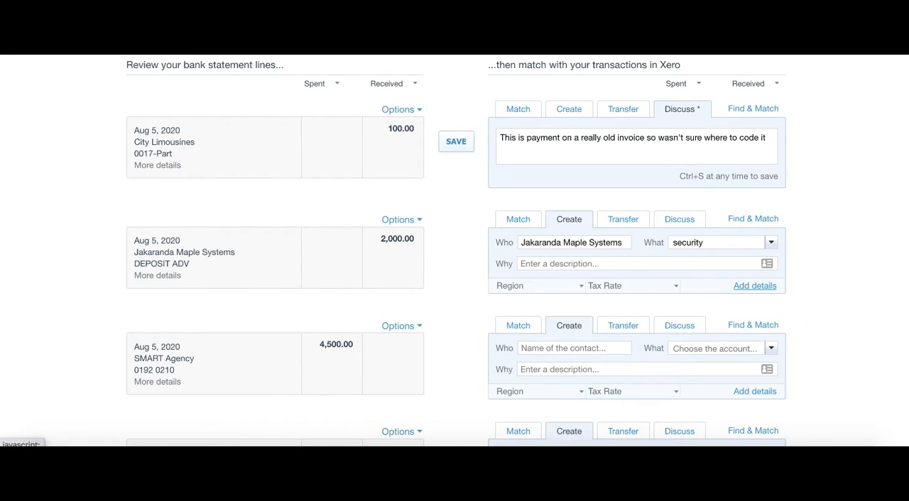
key("BackSpace")
key("BackSpace")
key("BackSpace")
key("BackSpace")
key("BackSpace")
key("BackSpace")
key("BackSpace")
key("BackSpace")
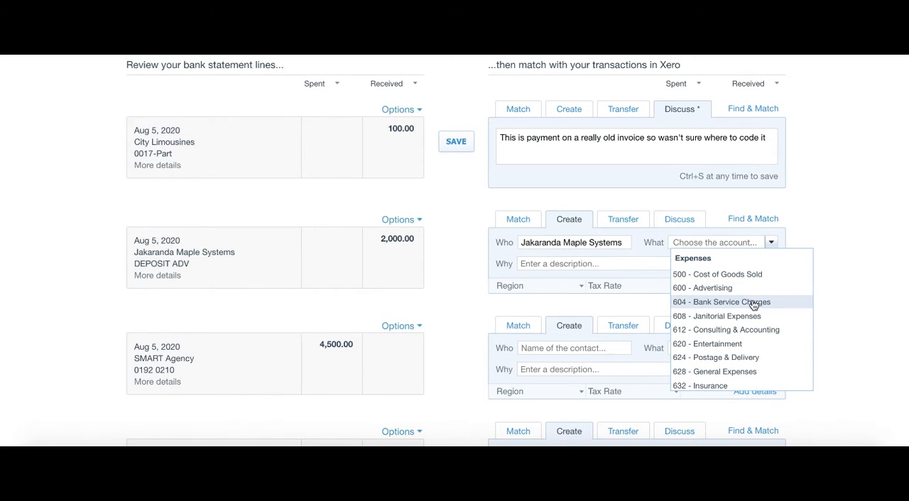
Step: Assign the account 664 - Repairs and Maintenance to the Jakaranda Maple Systems deposit
scroll(720, 290, "down", 3)
scroll(722, 291, "down", 5)
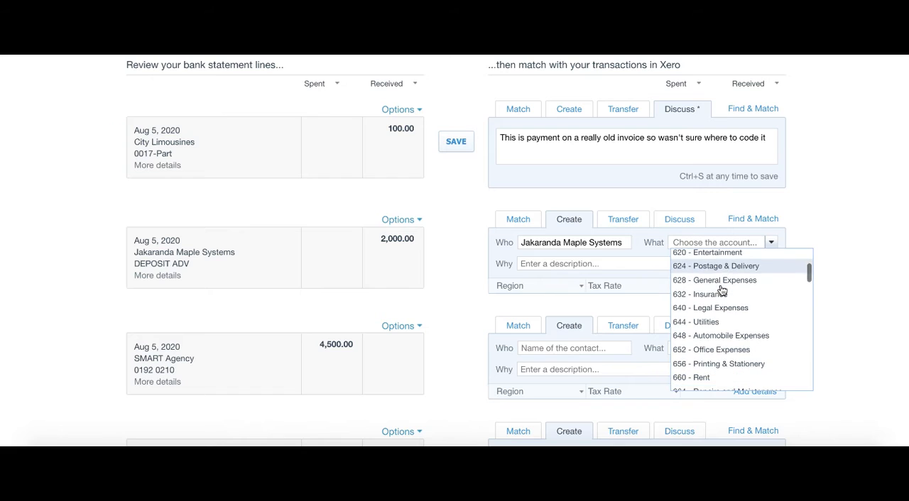
scroll(721, 290, "down", 1)
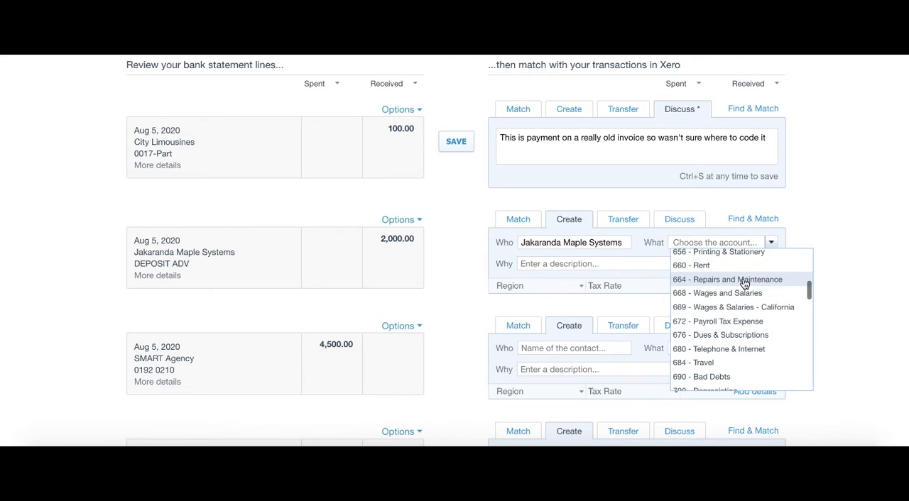
scroll(726, 285, "down", 2)
scroll(726, 286, "up", 2)
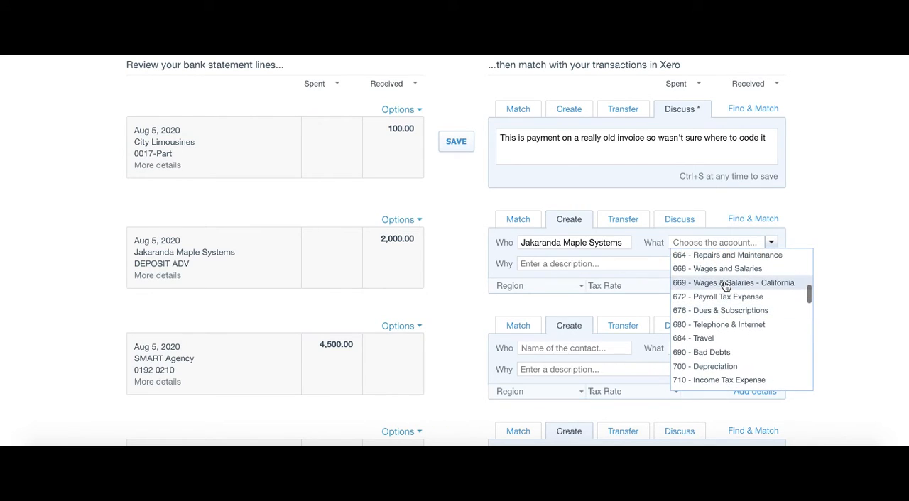
left_click(723, 253)
Step: Describe the Jakaranda Maple Systems deposit as "new cameras" and reconcile its statement line
left_click(683, 264)
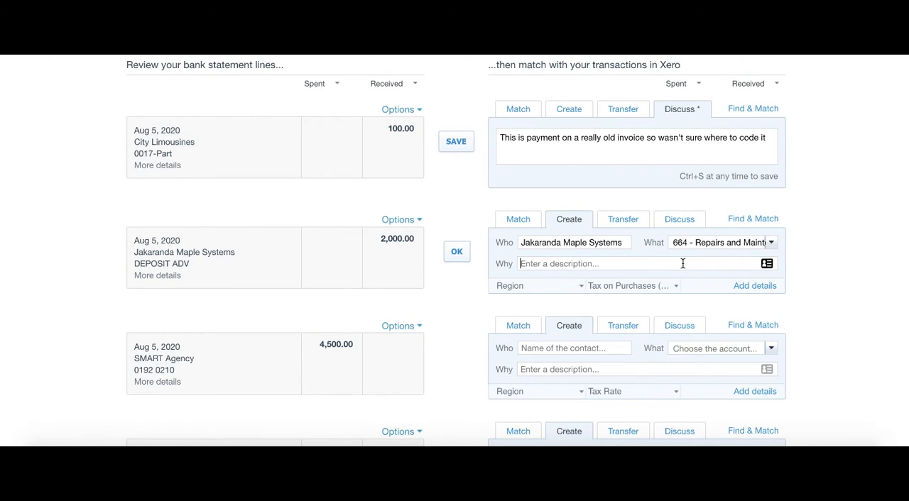
type("new cameras")
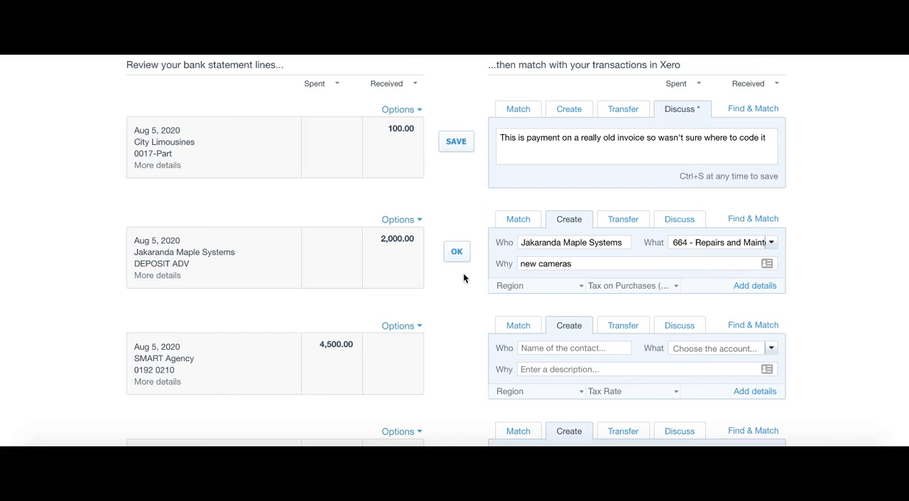
left_click(456, 253)
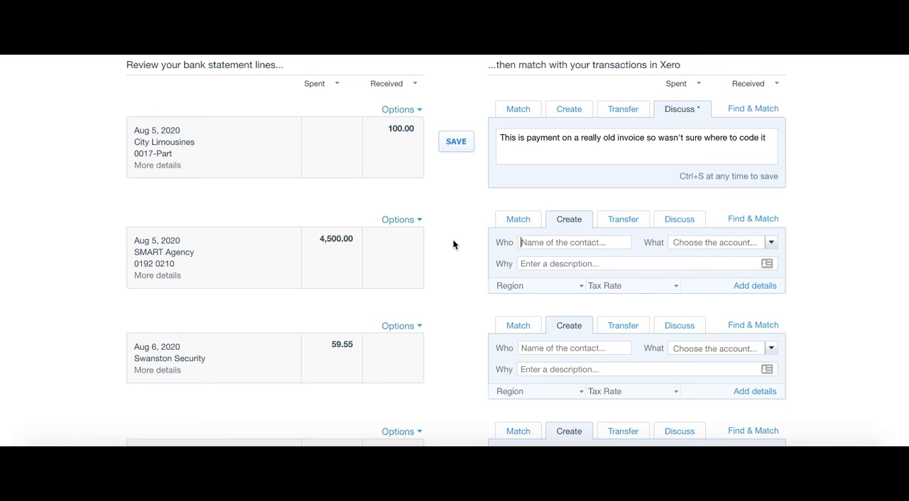
Step: Examine the extra options for the SMART Agency statement line, close them and highlight its payee name
left_click(414, 219)
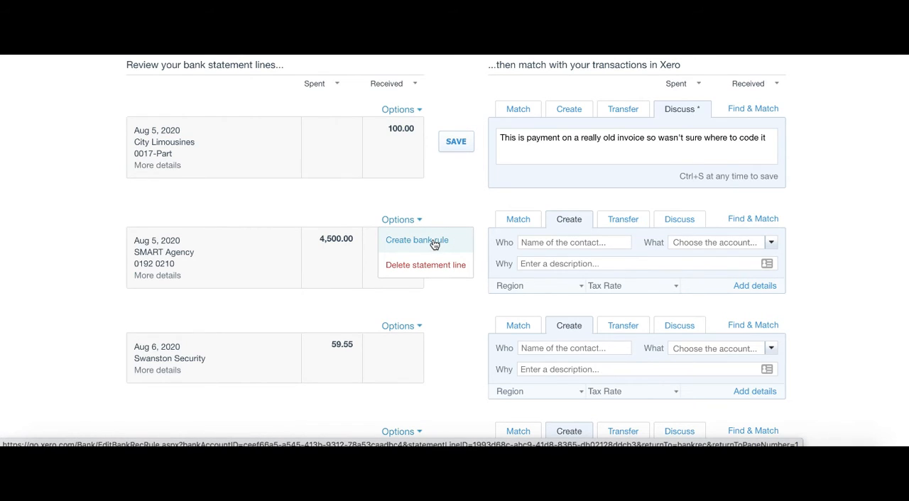
left_click(439, 216)
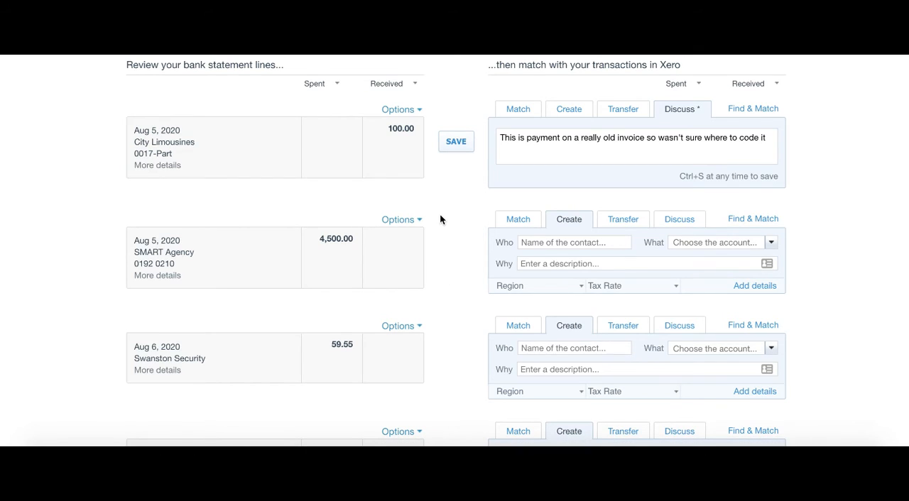
left_click_drag(195, 253, 134, 253)
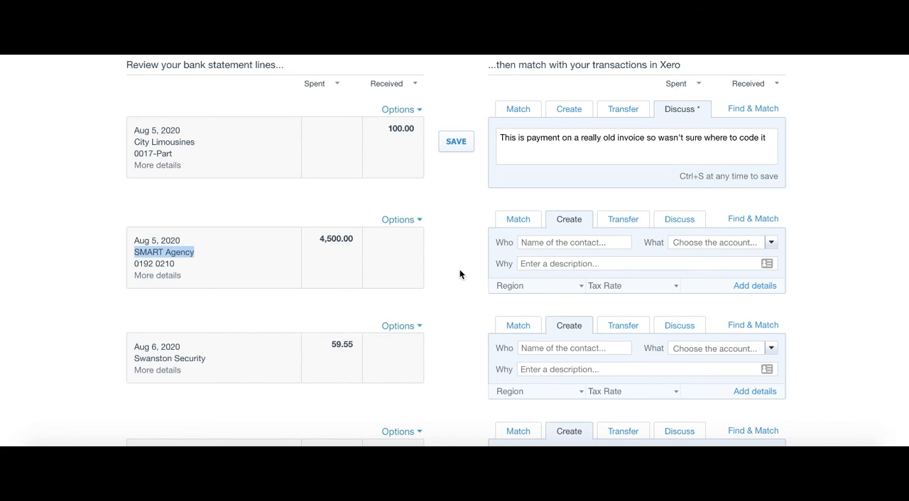
Step: View the available help and support choices for the Checking Account page and close them again
scroll(459, 271, "up", 5)
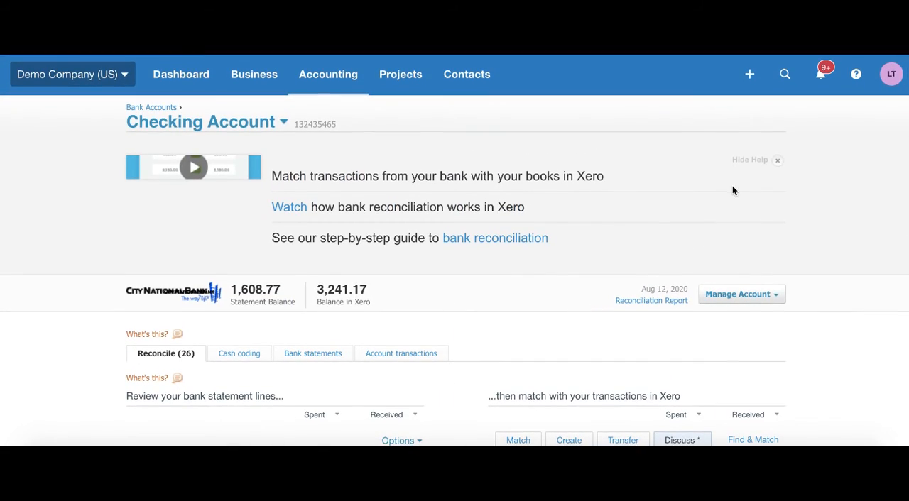
left_click(857, 80)
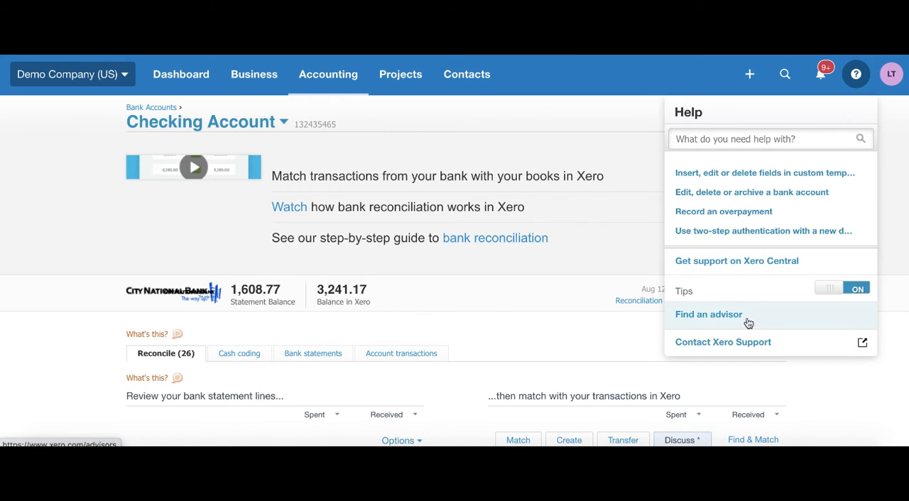
left_click(643, 122)
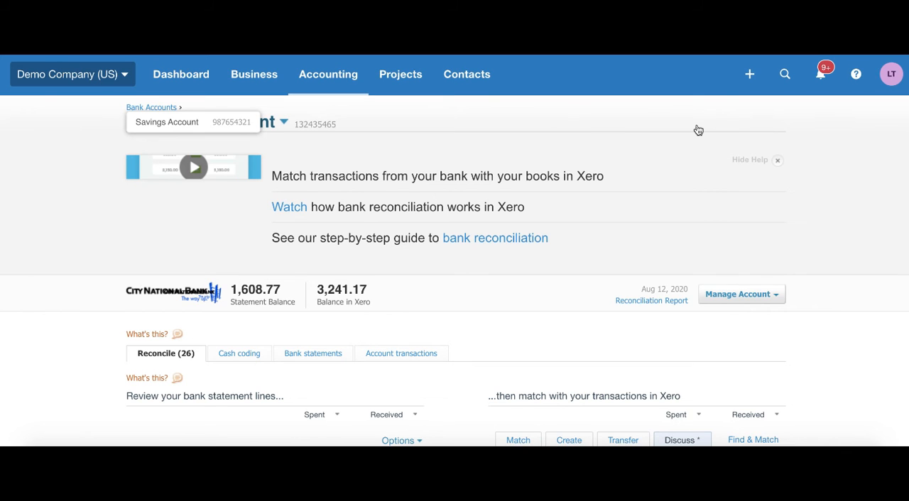
Step: Return to the SMART Agency statement line and highlight its spent amount
scroll(698, 130, "down", 2)
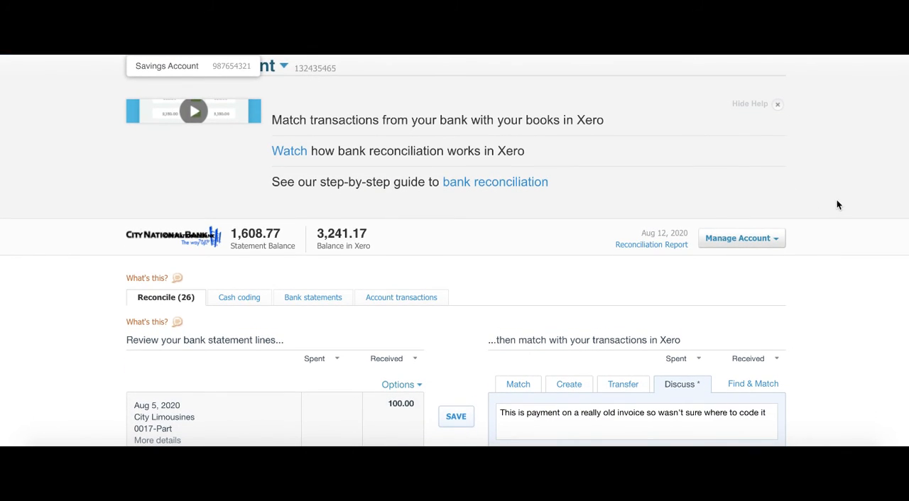
scroll(838, 205, "down", 5)
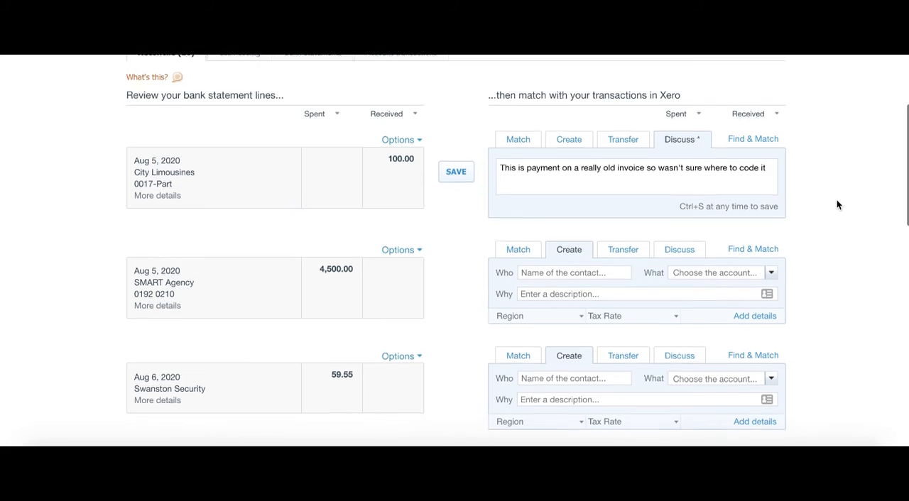
scroll(836, 204, "down", 1)
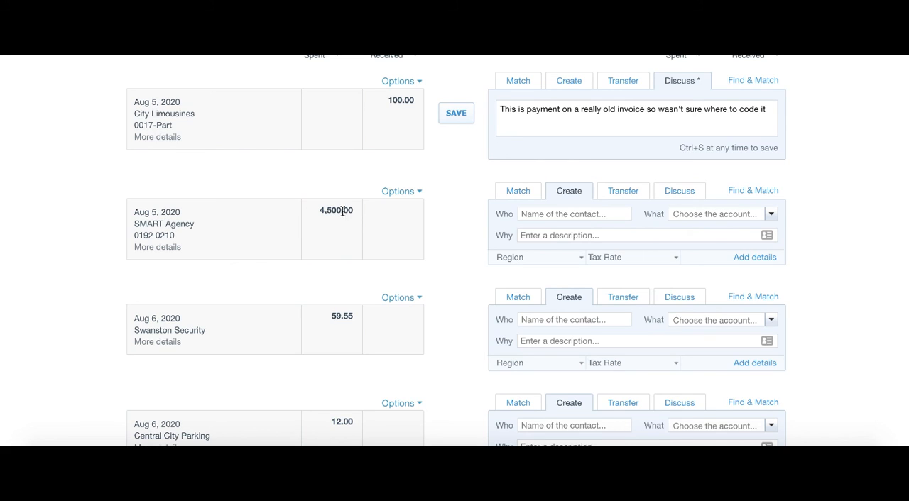
left_click_drag(354, 210, 325, 211)
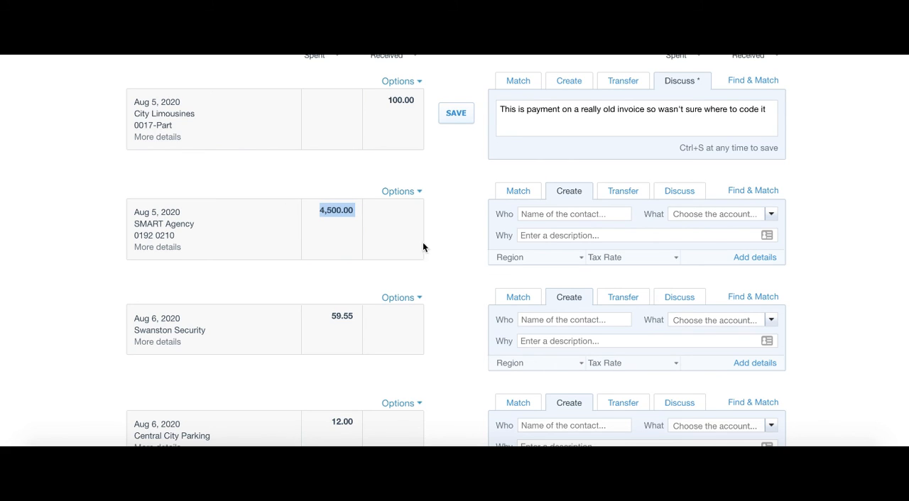